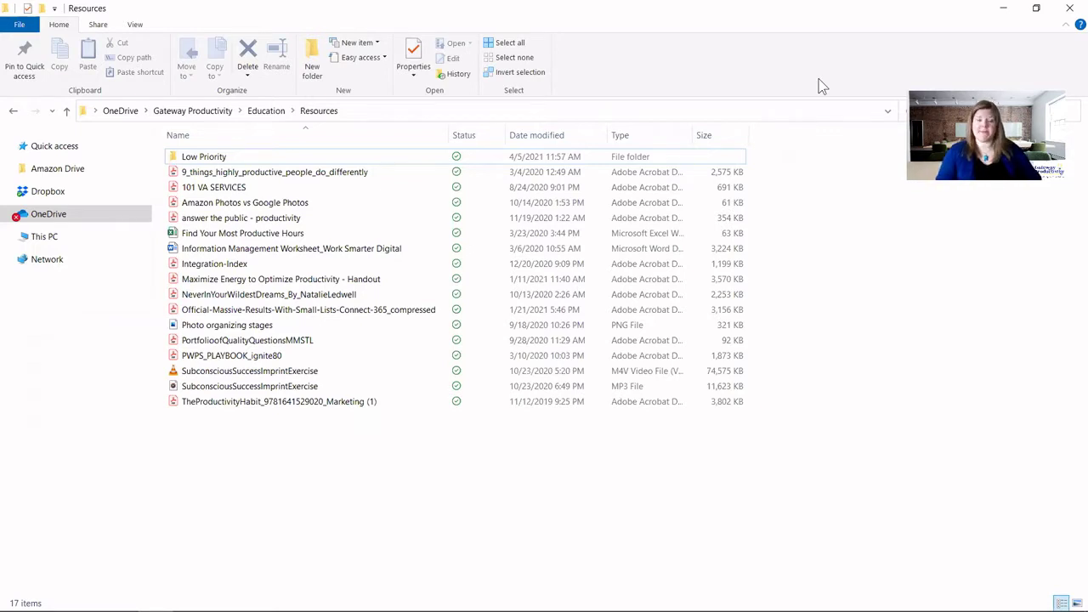
left_click(322, 174)
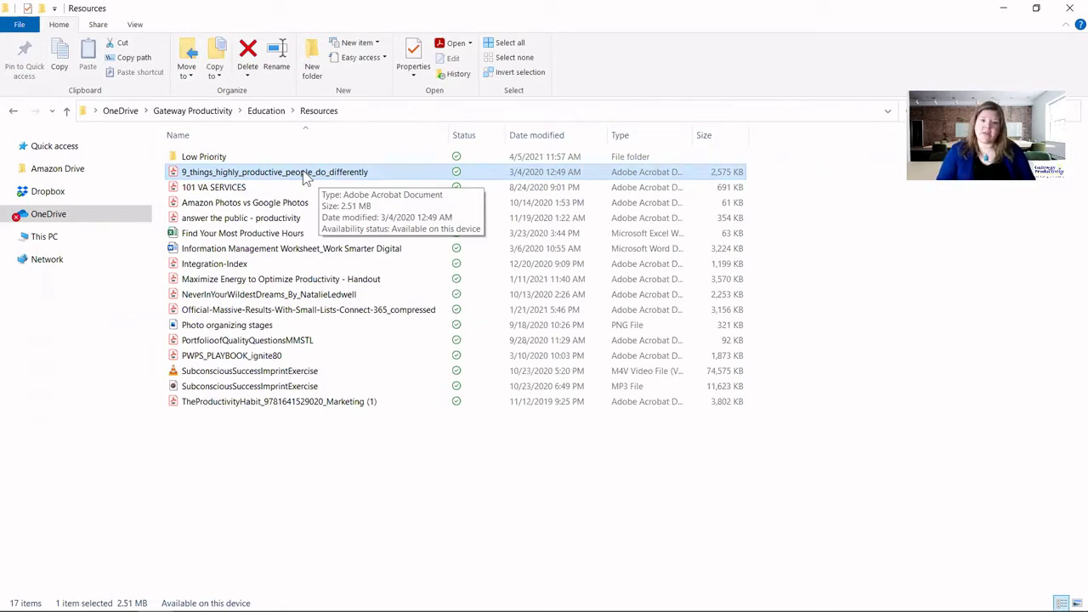
left_click(289, 249, "shift")
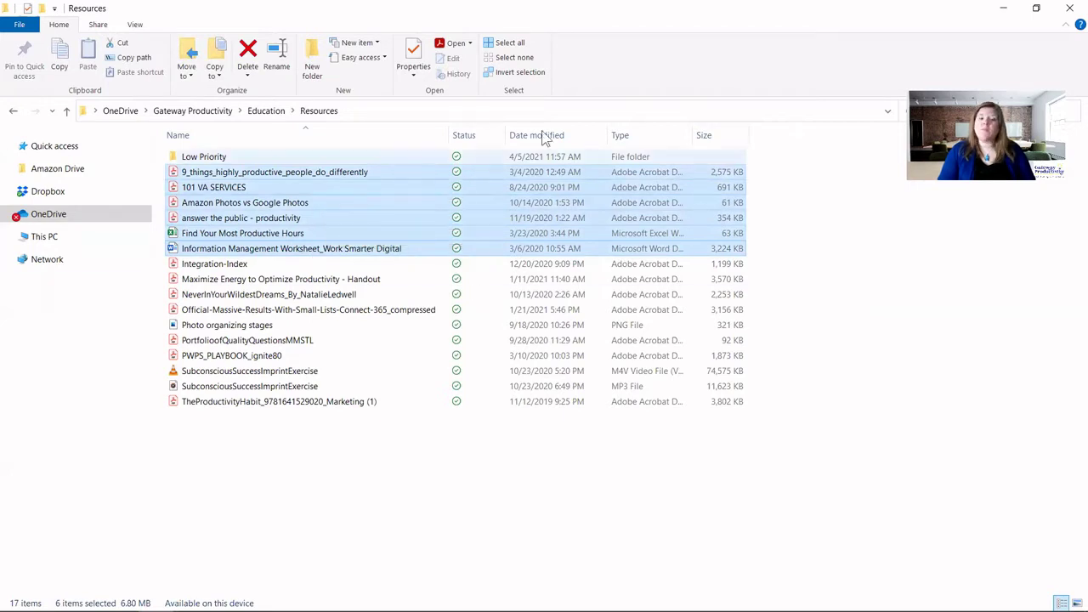
right_click(392, 186)
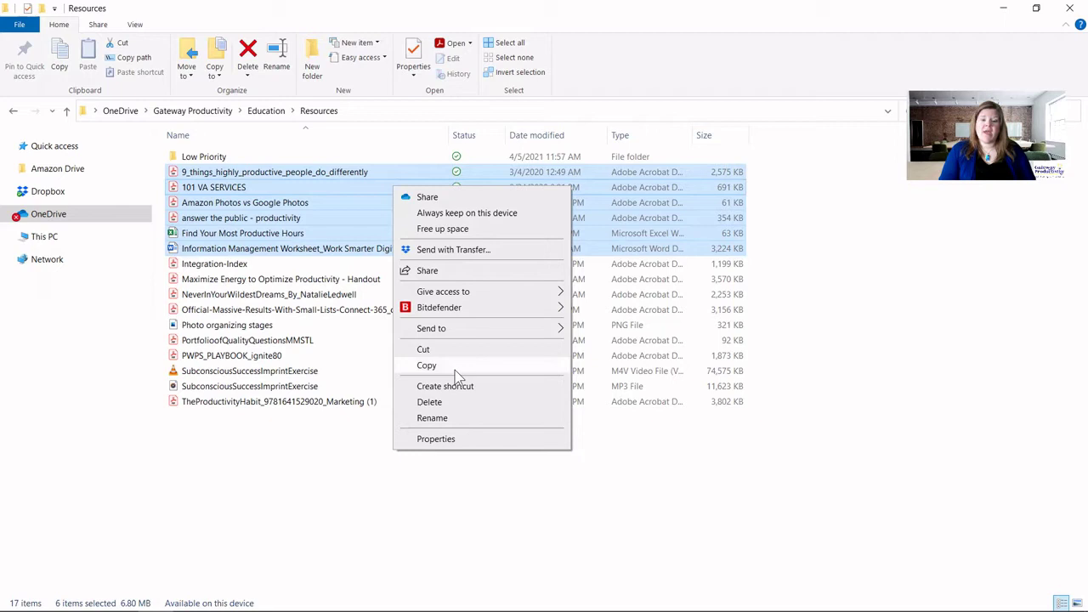
left_click(810, 222)
left_click(810, 222)
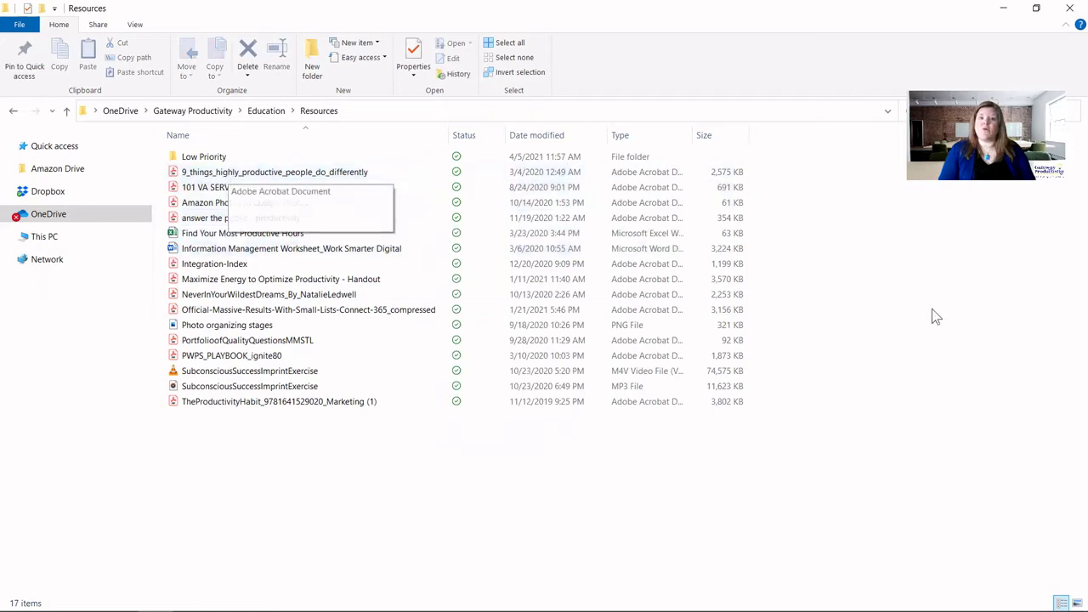
Step: Cut the six consecutive files from 9_things_highly_productive_people_do_differently through Information Management Worksheet_Work Smarter Digital in the Resources folder
left_click(219, 173)
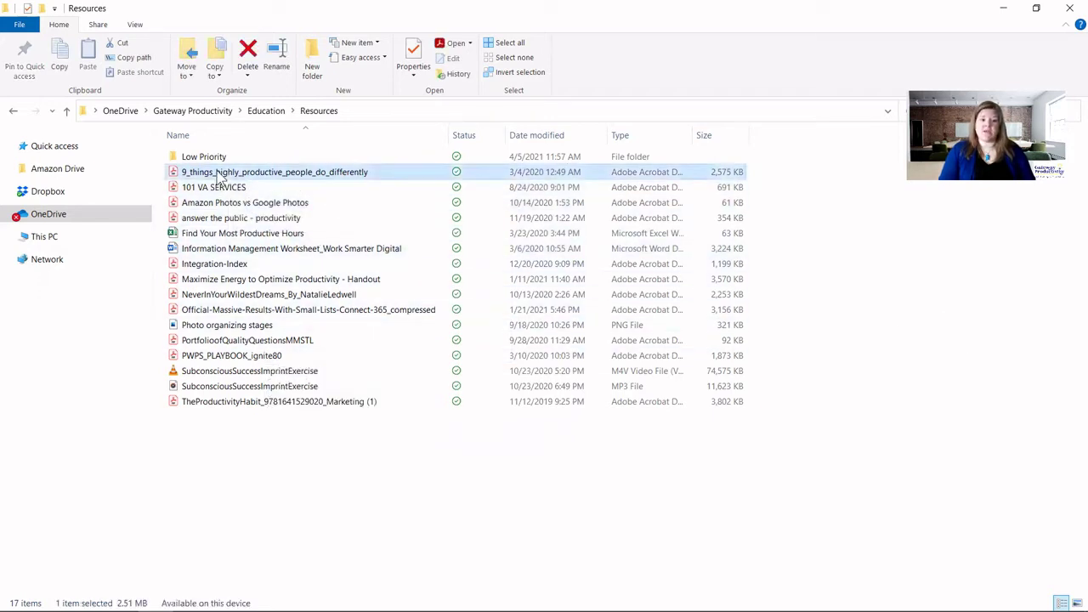
left_click(225, 249, "shift")
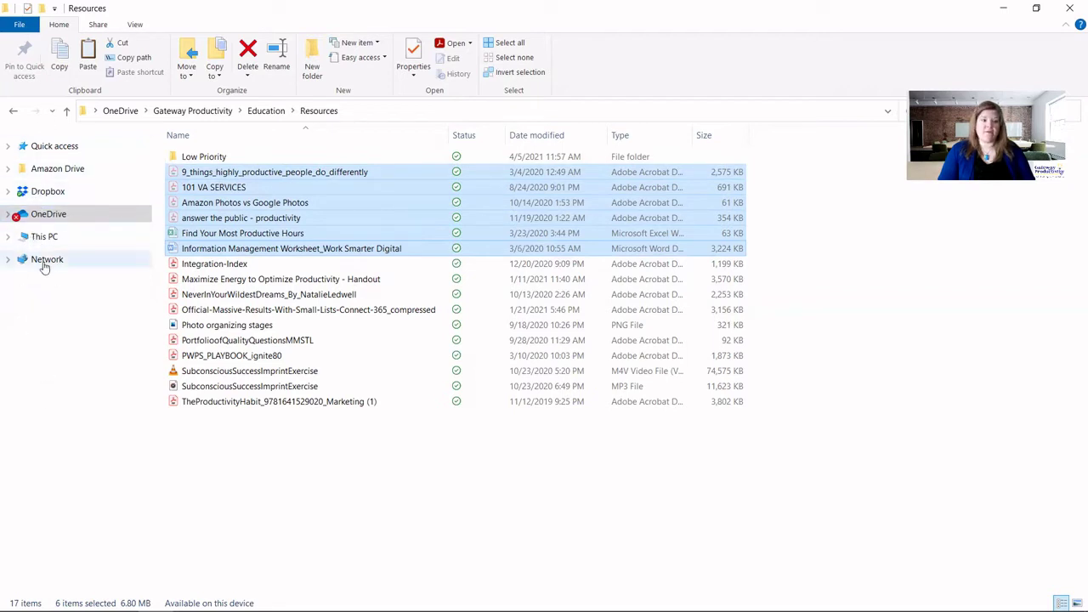
left_click(7, 237)
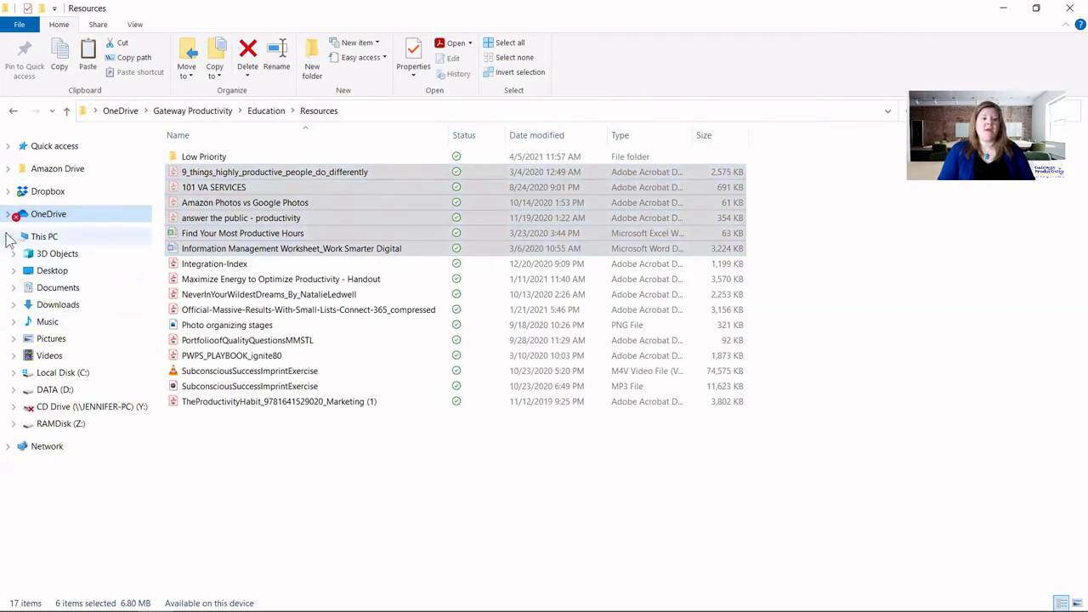
left_click(8, 237)
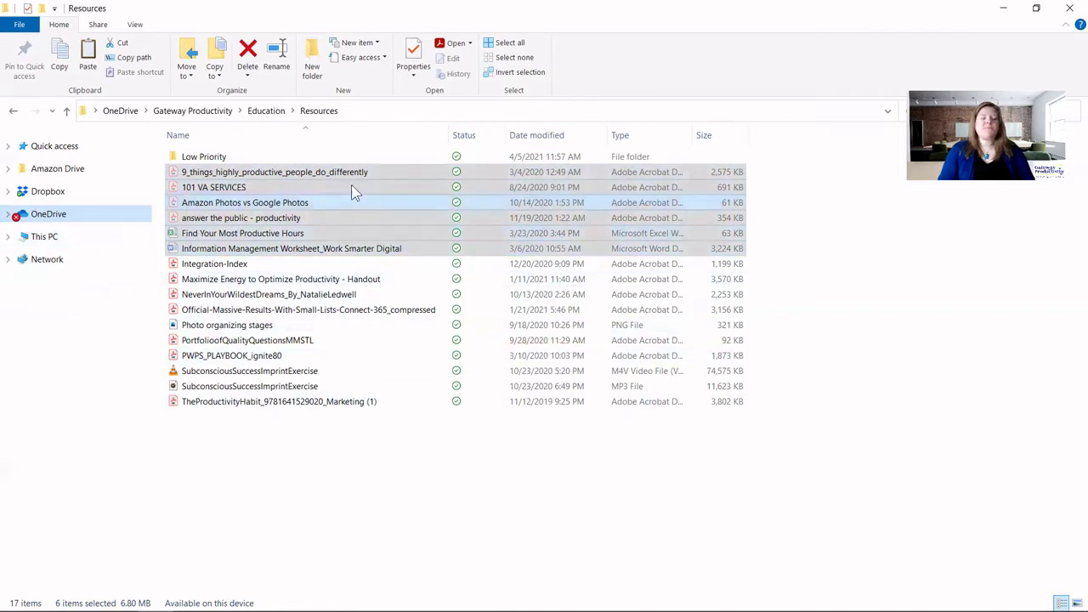
Step: Open the Low Priority subfolder and paste the six cut files into it
double_click(231, 158)
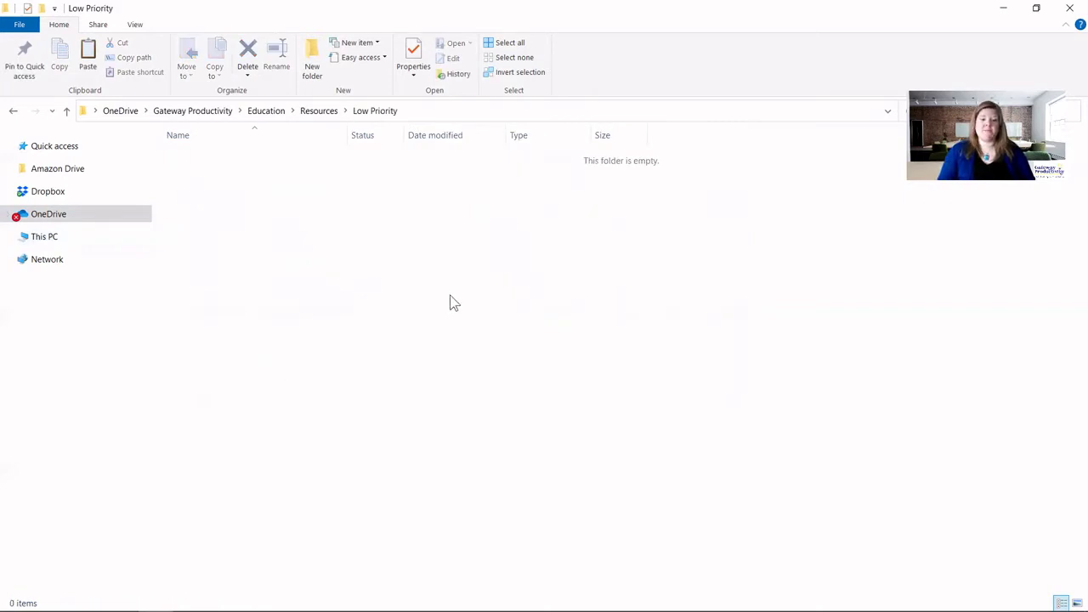
right_click(456, 238)
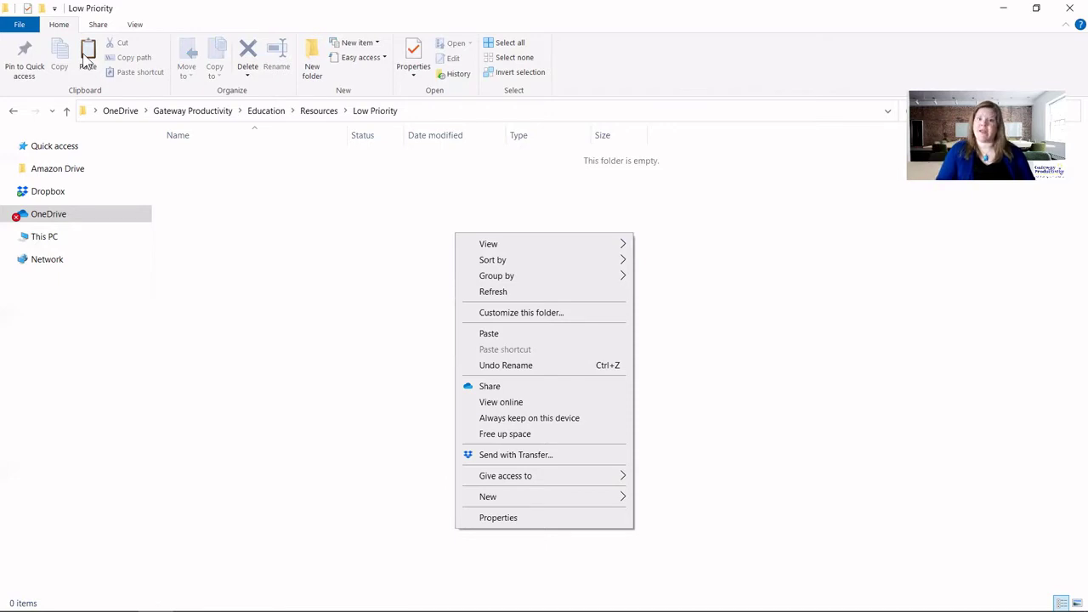
left_click(383, 263)
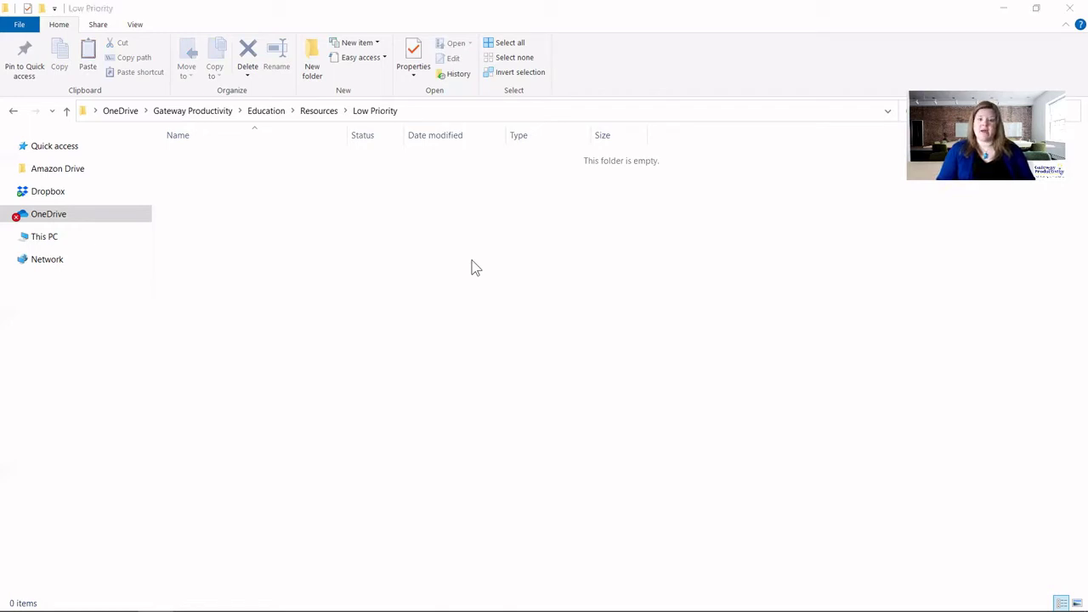
key("ctrl+v")
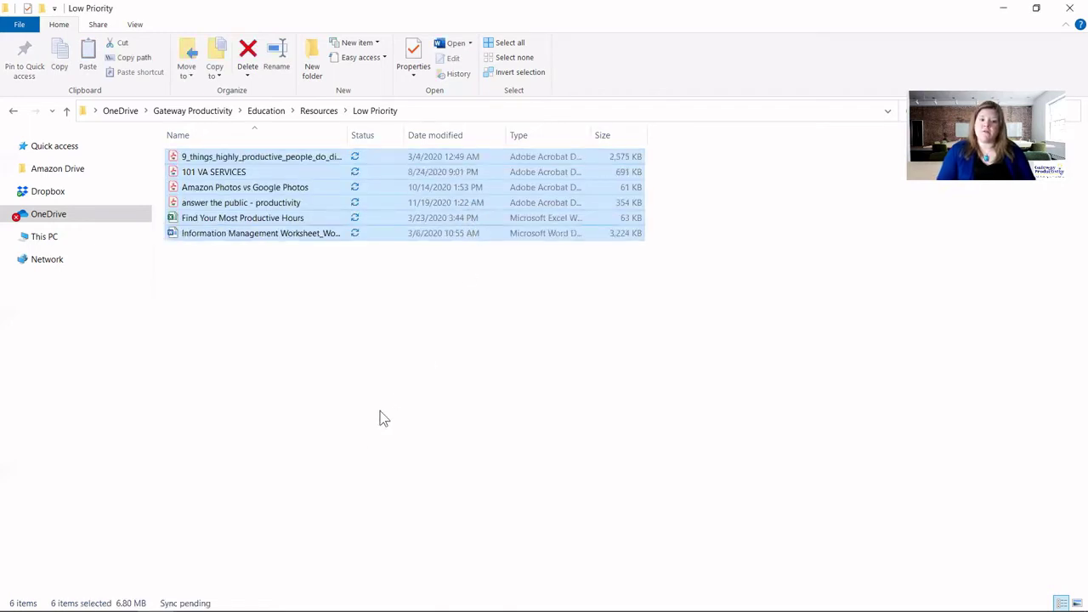
left_click(384, 401)
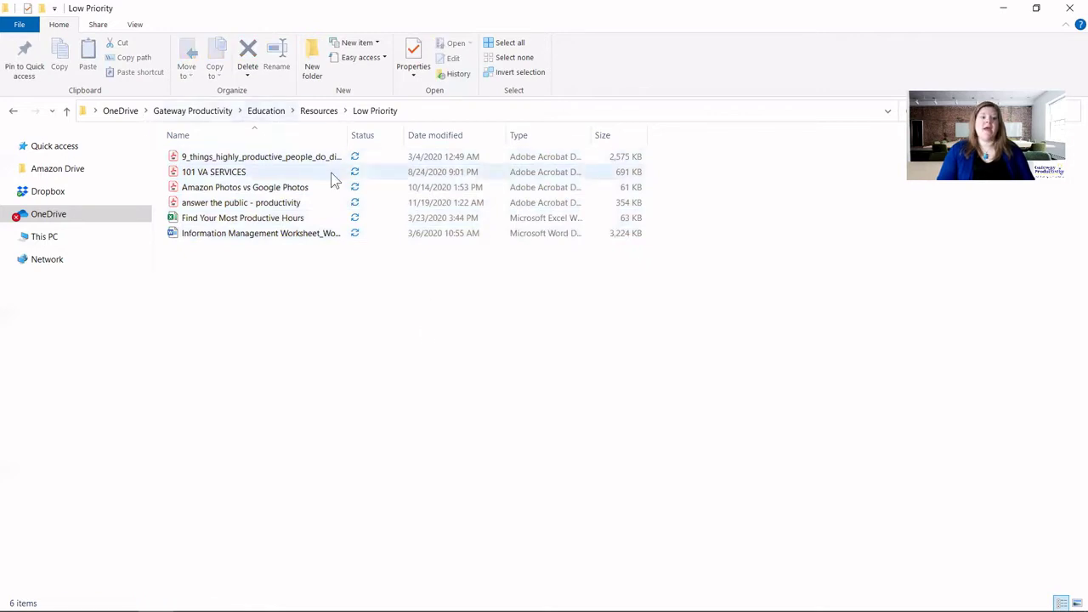
left_click(311, 159)
left_click(307, 232, "shift")
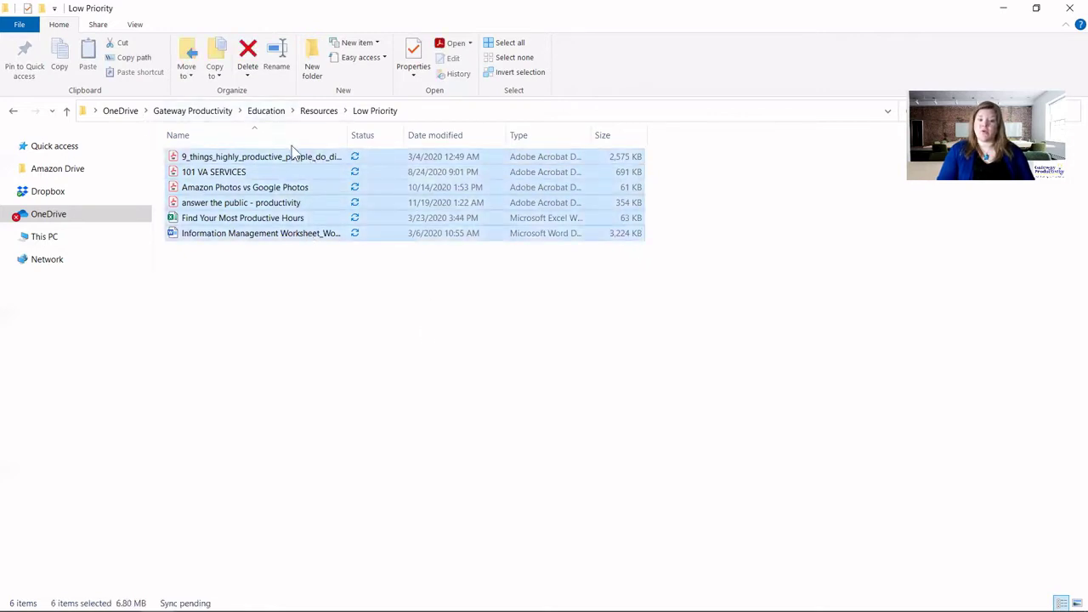
left_click(595, 436)
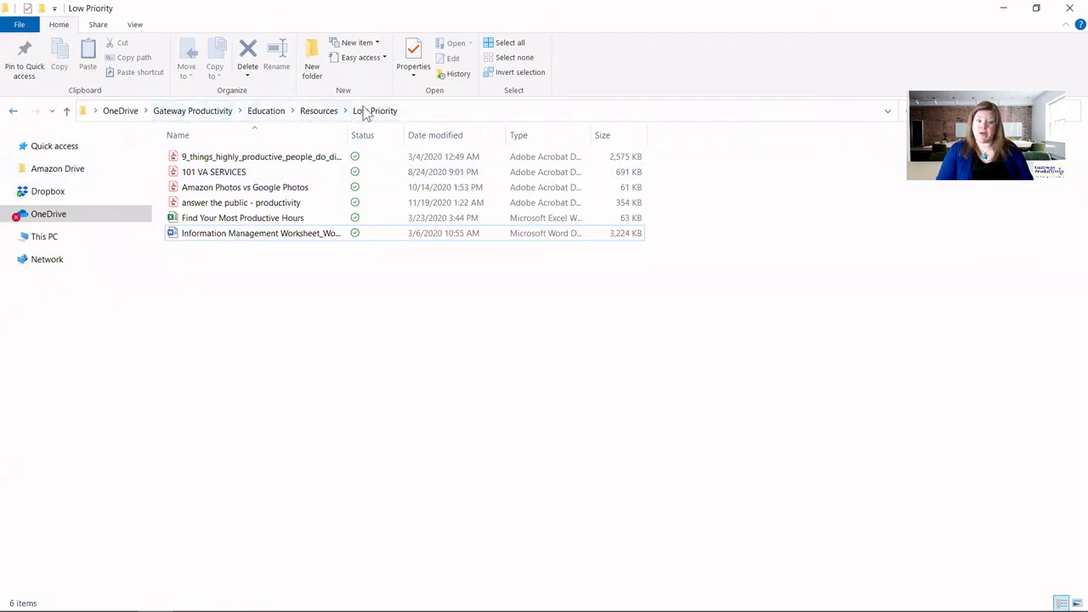
left_click(320, 111)
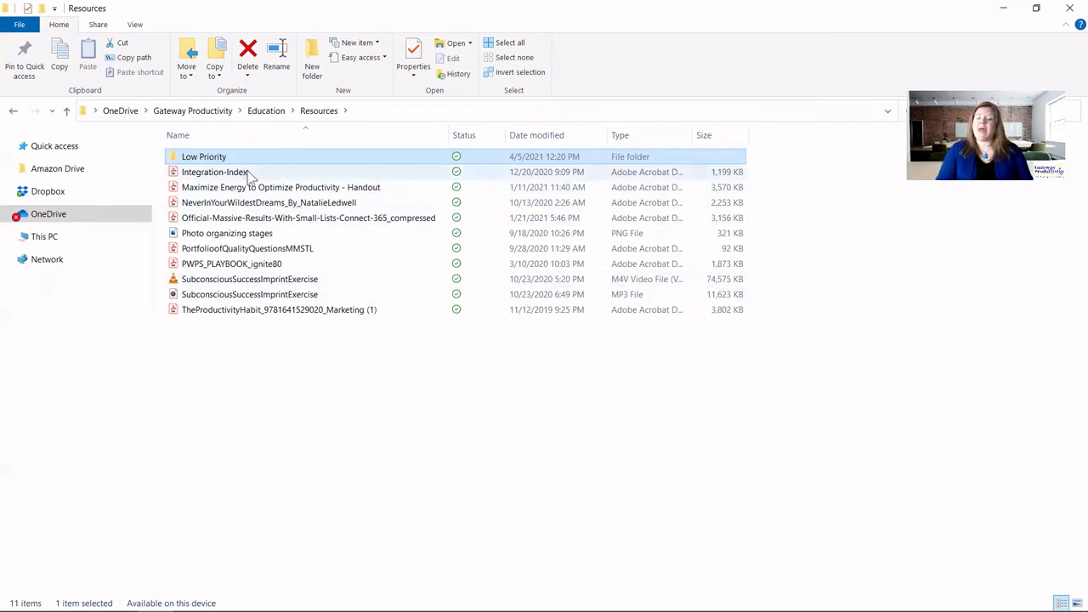
left_click(278, 188)
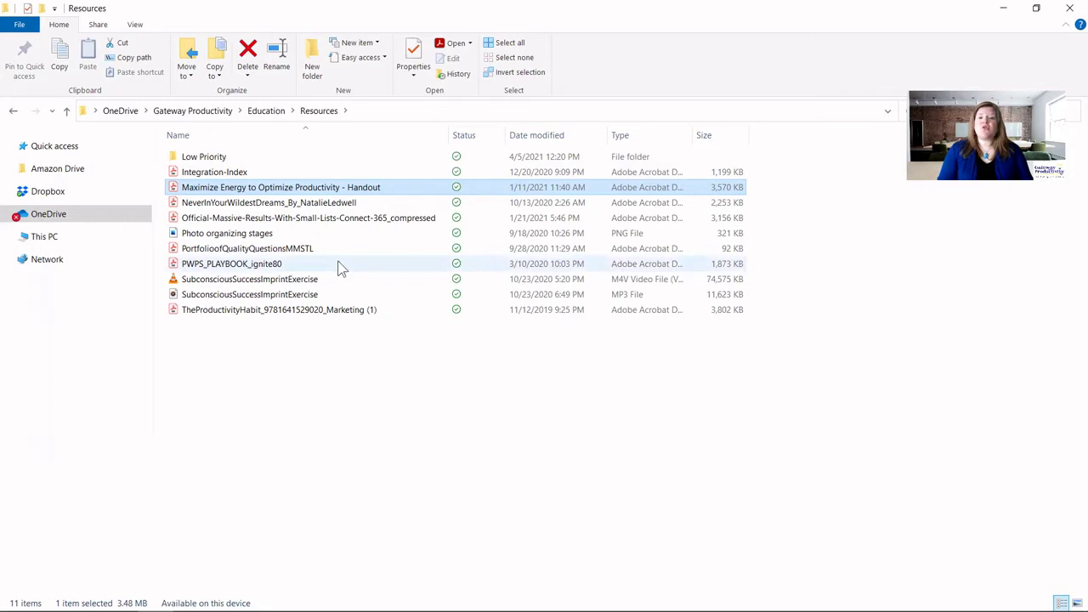
left_click(277, 236, "ctrl")
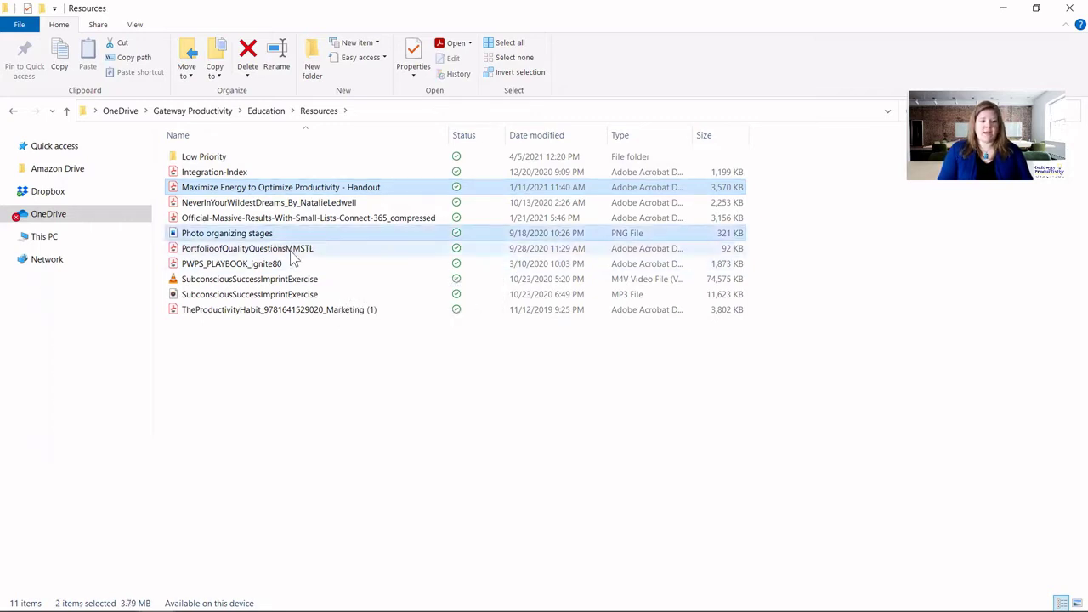
left_click(271, 267, "ctrl")
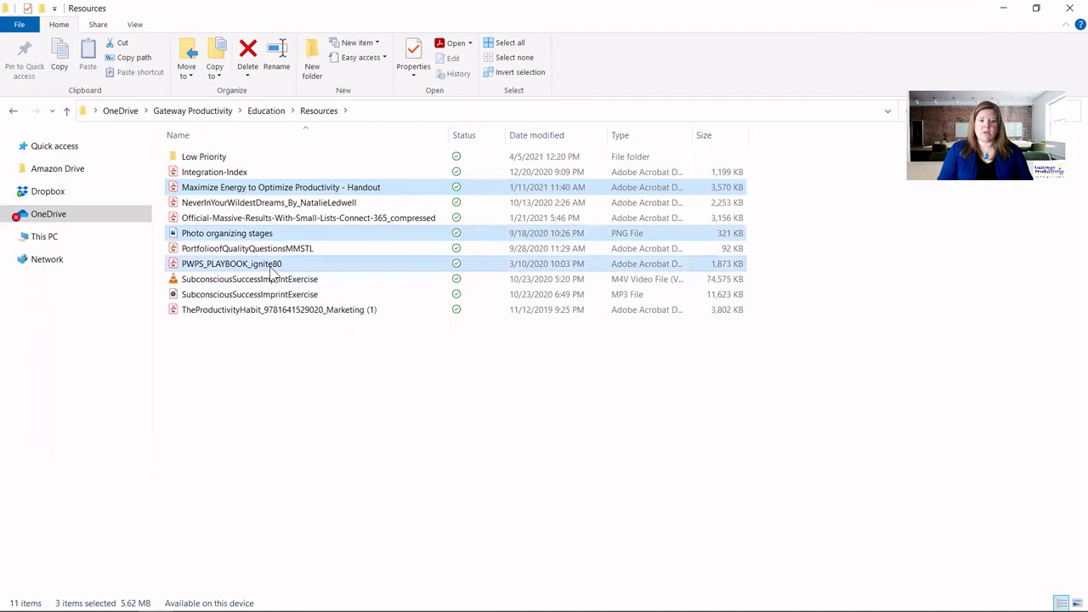
left_click(277, 313, "ctrl")
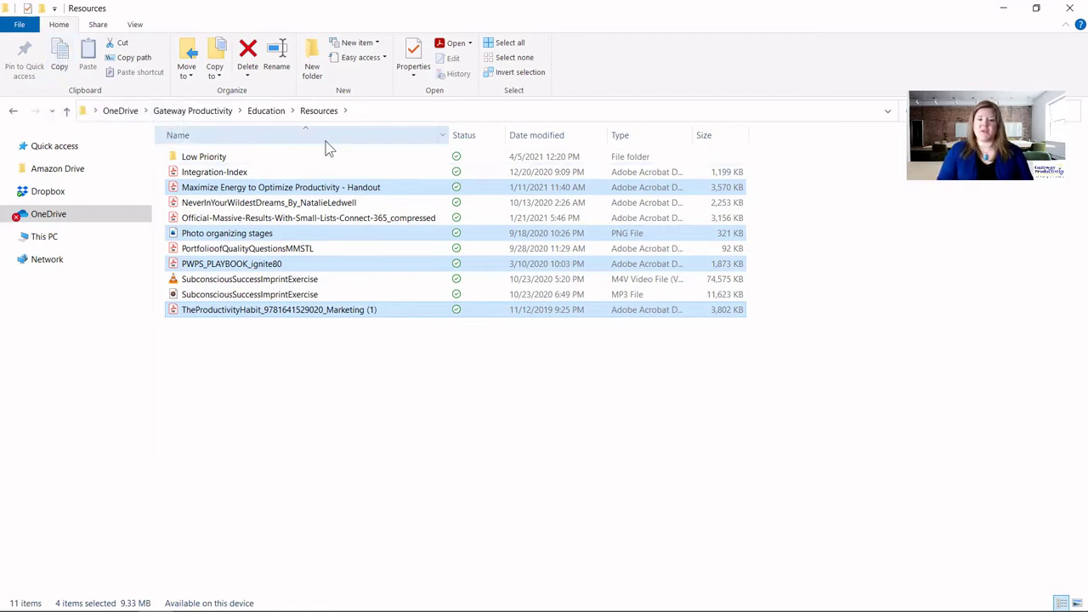
right_click(399, 185)
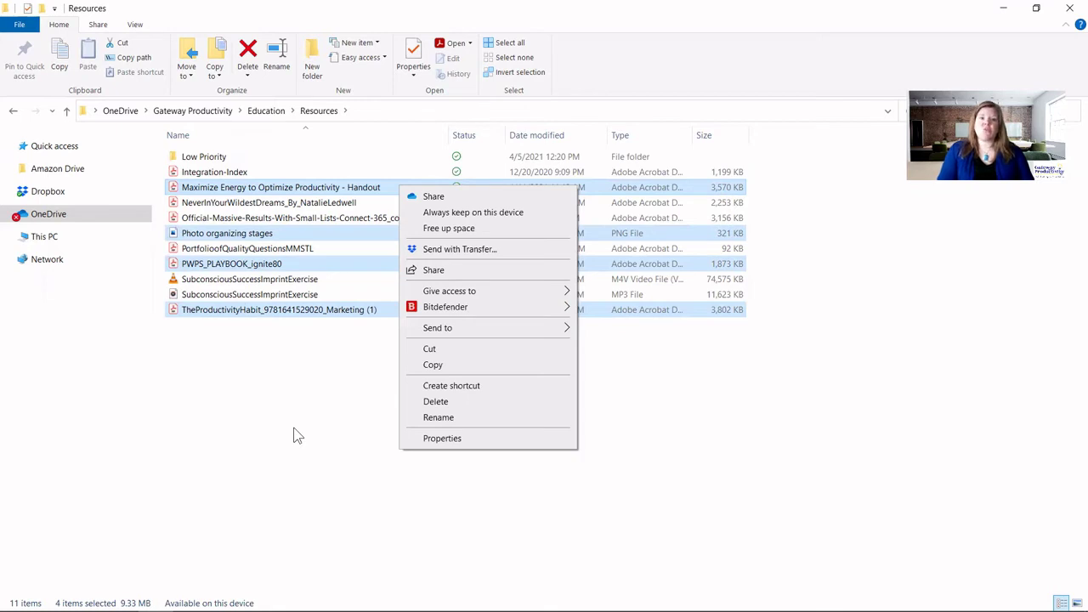
Step: Open the Dropbox folder and paste the four copied files into it
left_click(44, 192)
left_click(44, 190)
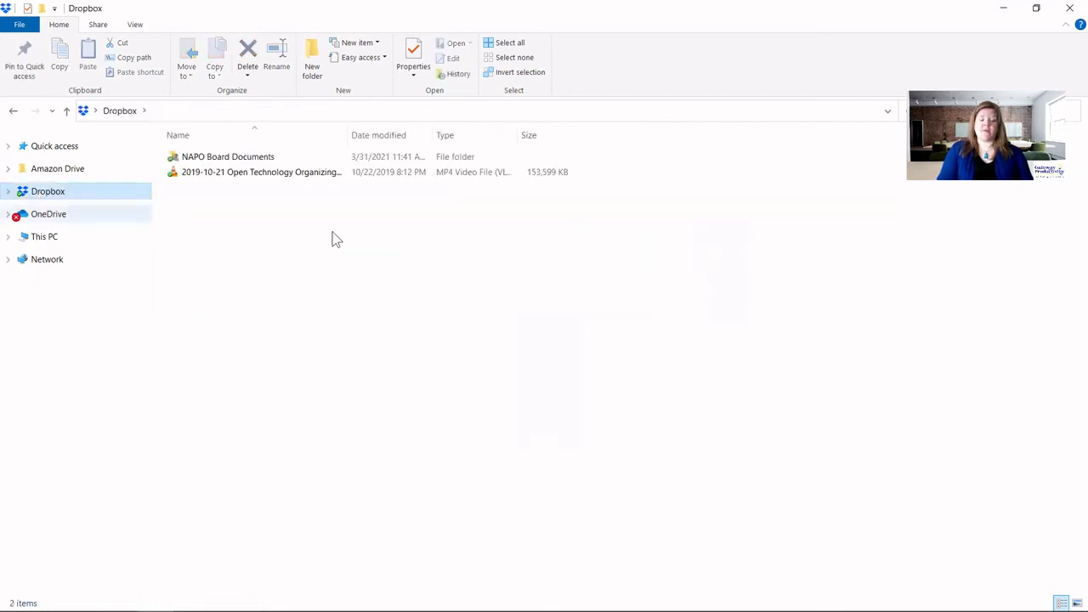
left_click(517, 324)
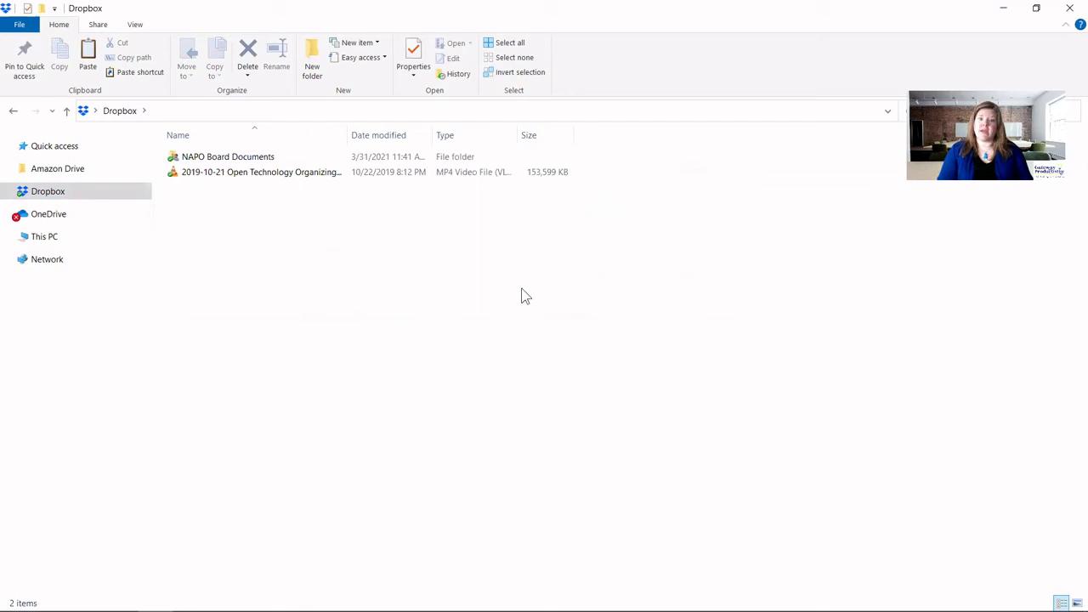
right_click(520, 291)
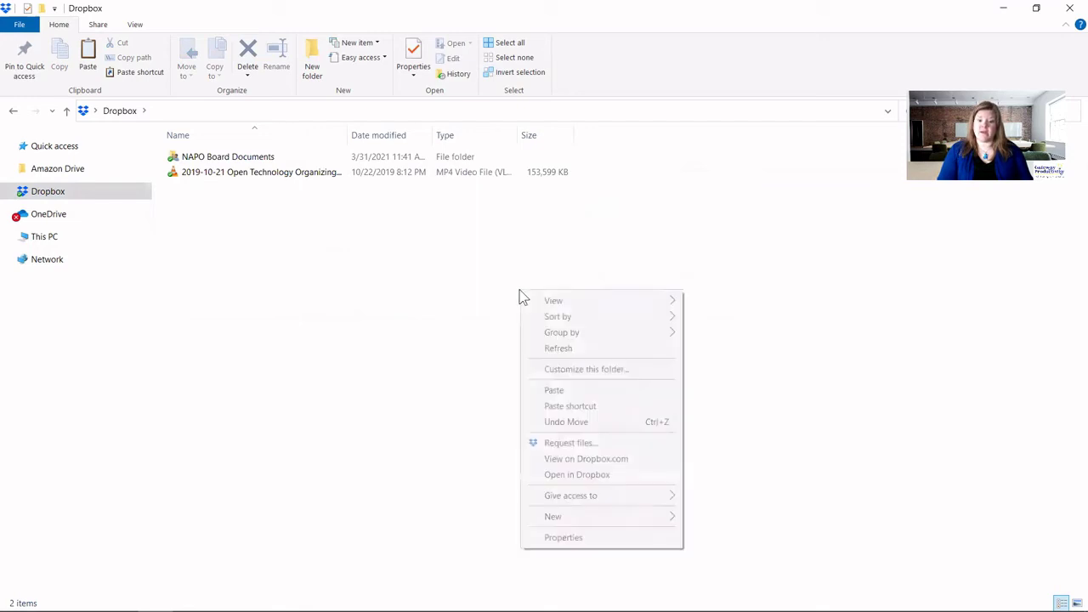
left_click(585, 388)
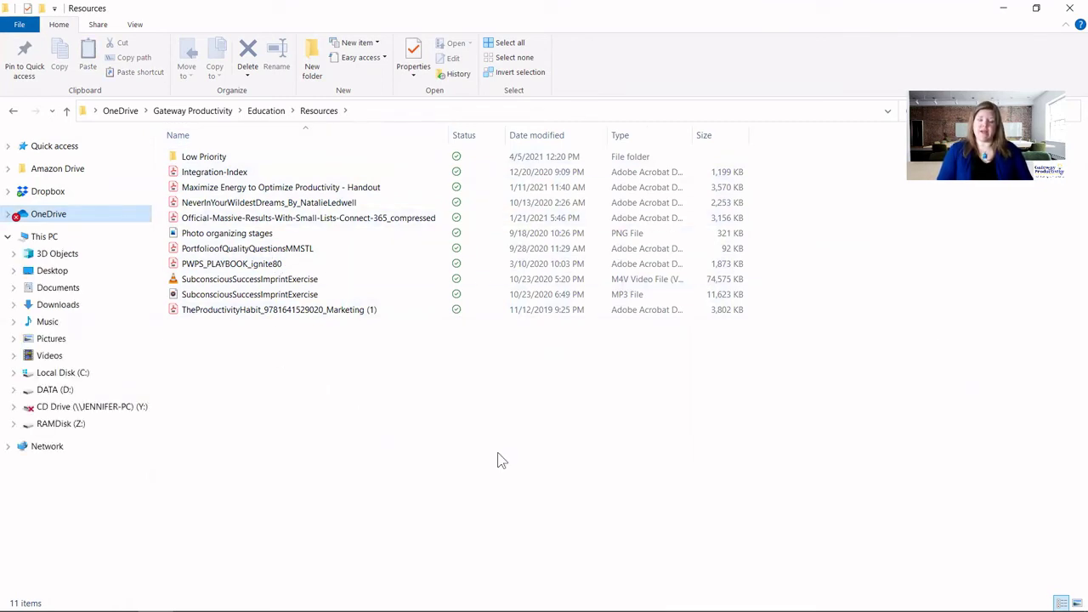
left_click(223, 173)
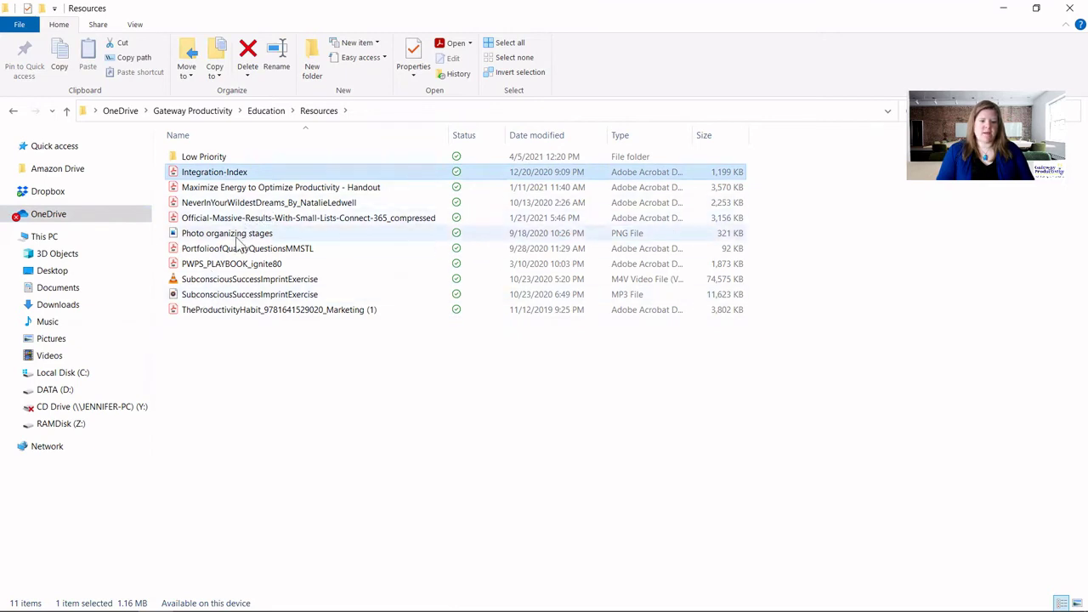
left_click(241, 234, "ctrl")
left_click(234, 265, "ctrl")
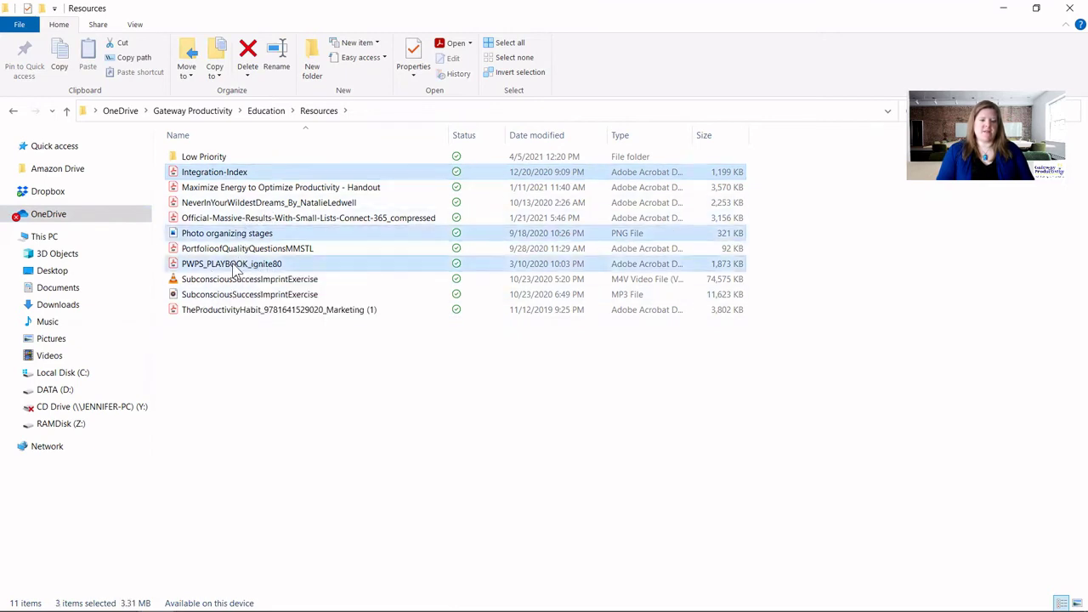
left_click(236, 311, "ctrl")
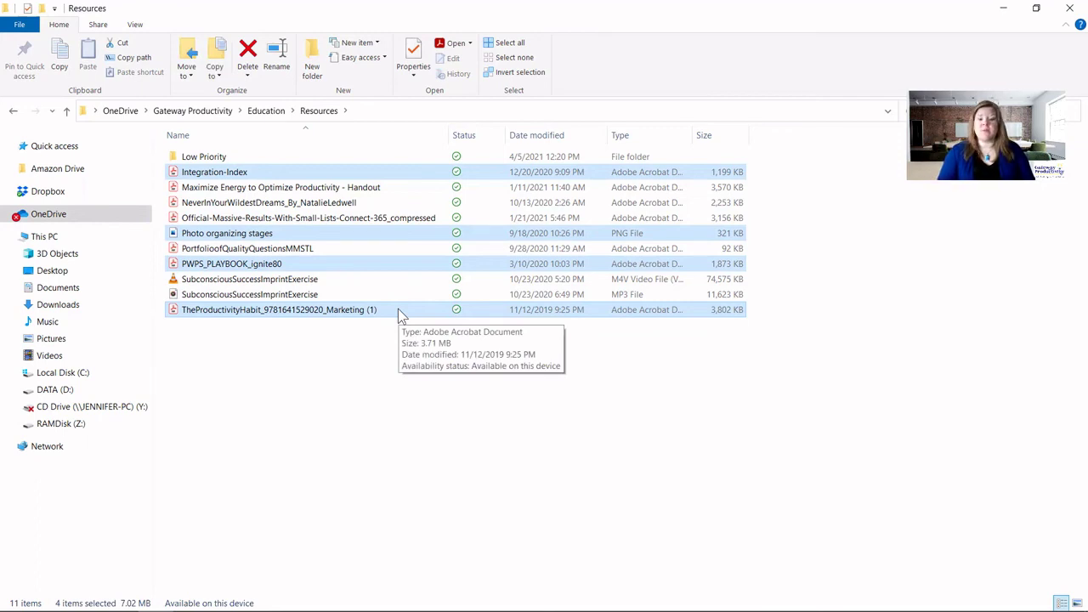
left_click_drag(398, 311, 202, 287)
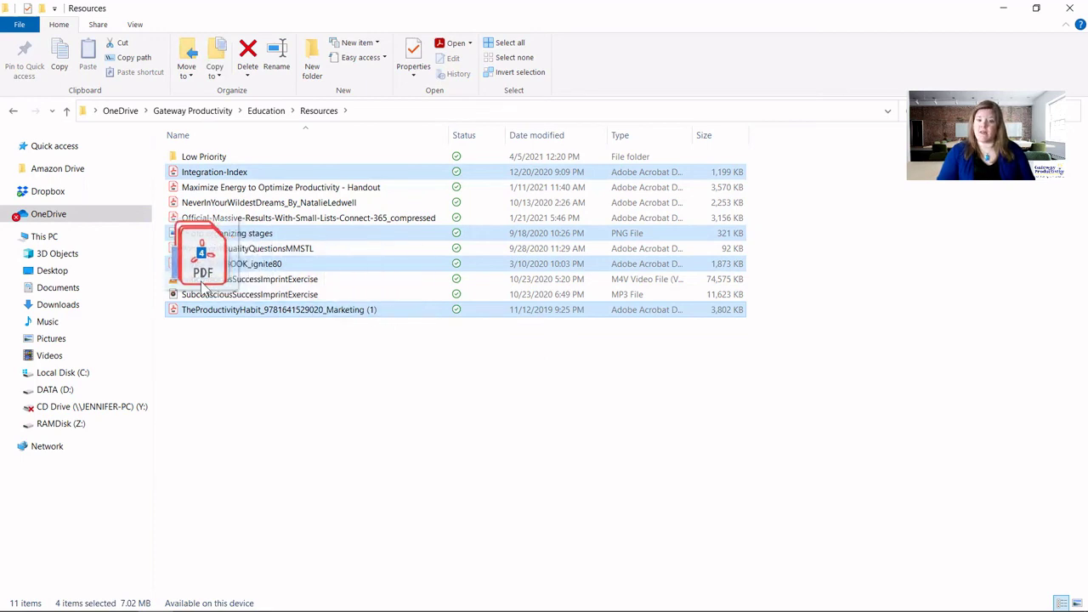
left_click_drag(203, 287, 67, 177)
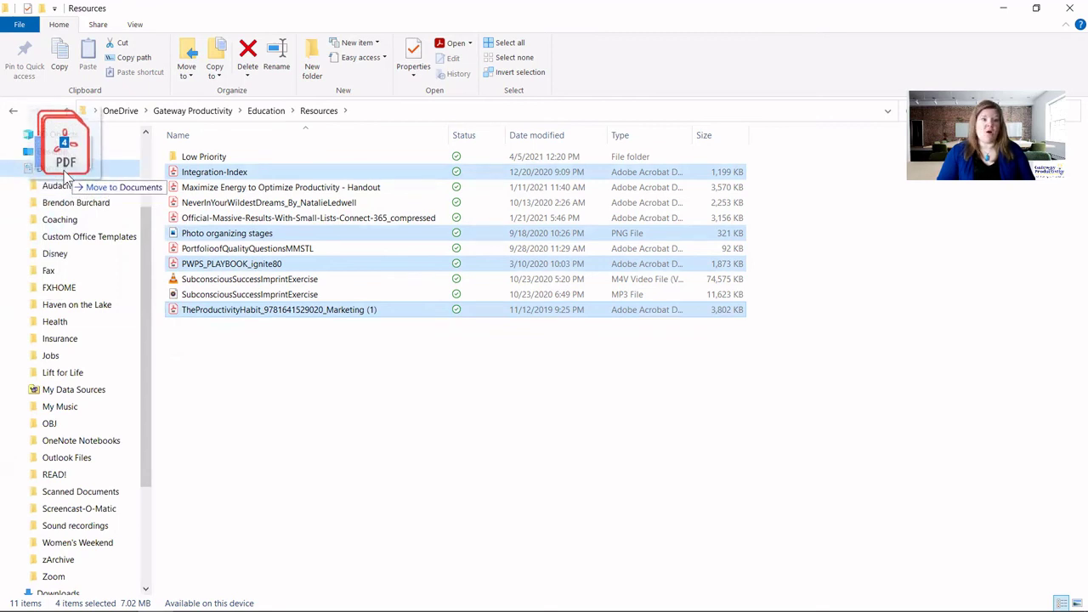
mouse_move(67, 175)
left_mouse_down()
mouse_move(51, 554)
mouse_move(53, 293)
mouse_move(72, 189)
mouse_move(62, 177)
left_mouse_up()
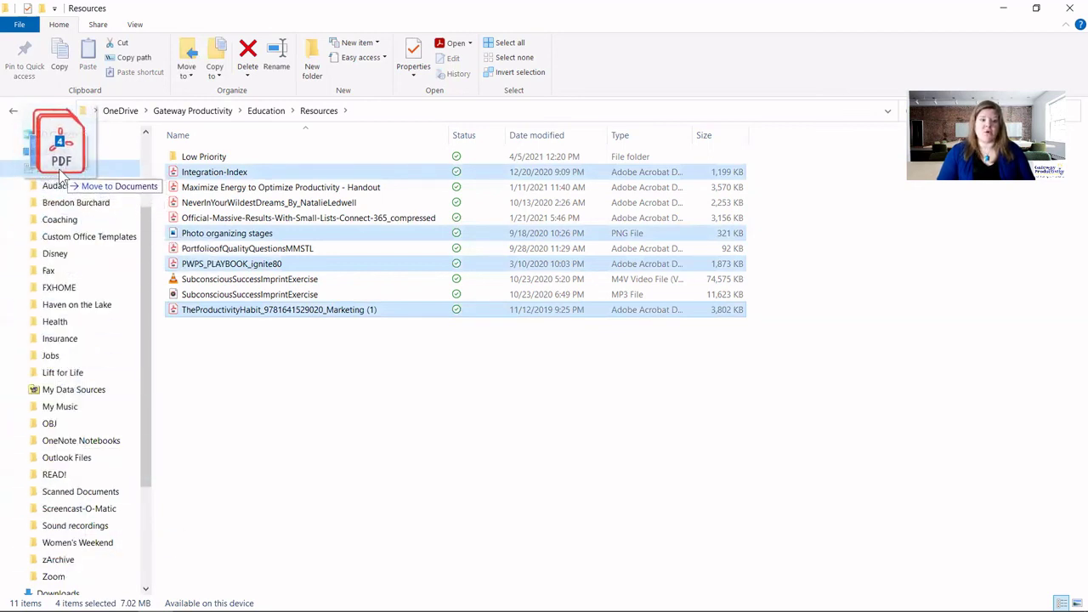
left_click_drag(61, 175, 56, 177)
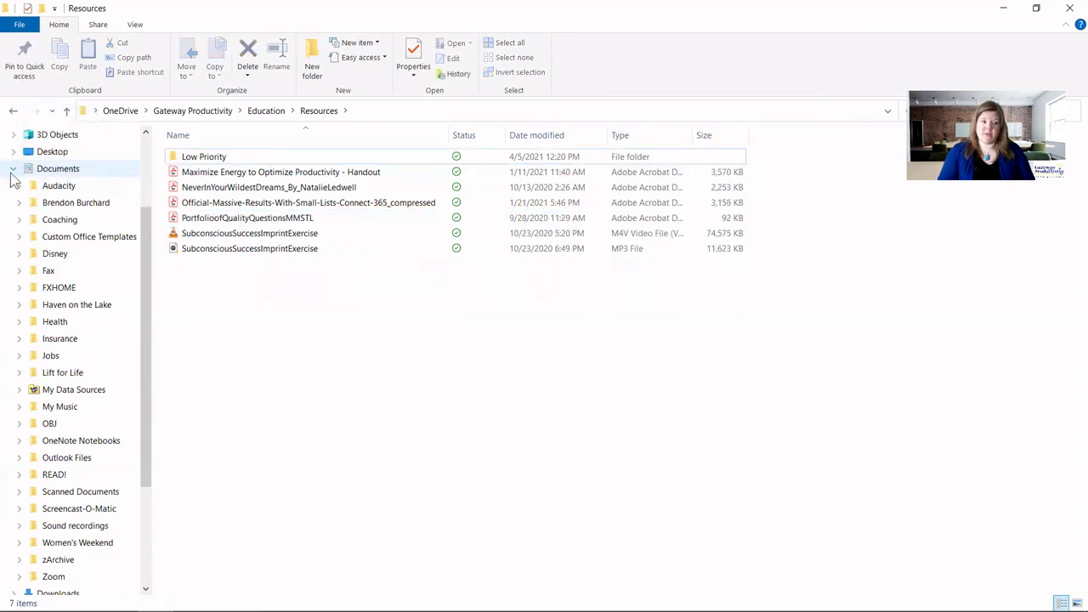
left_click(12, 170)
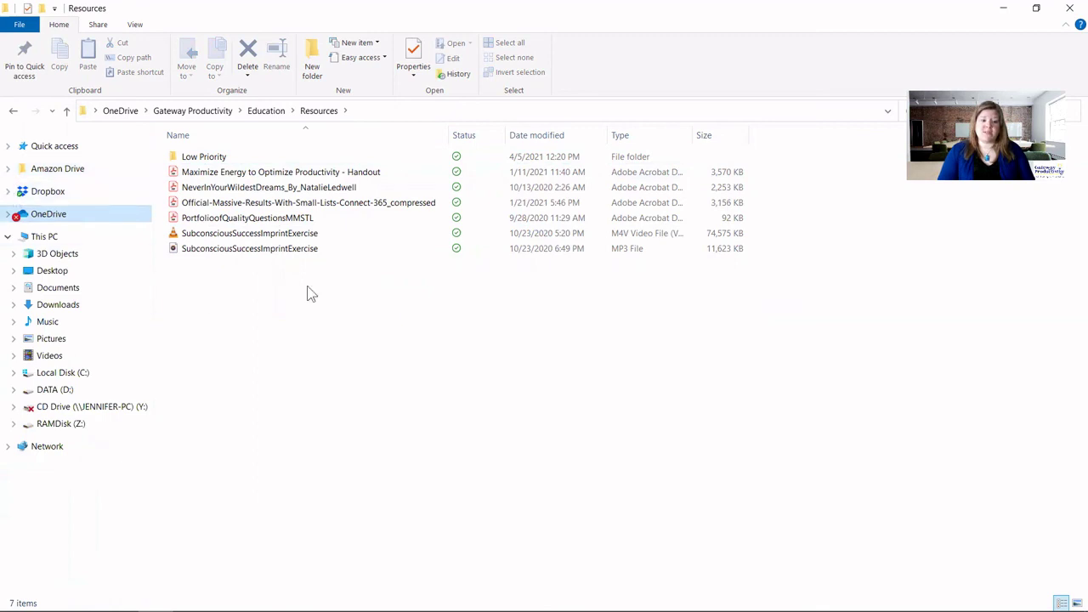